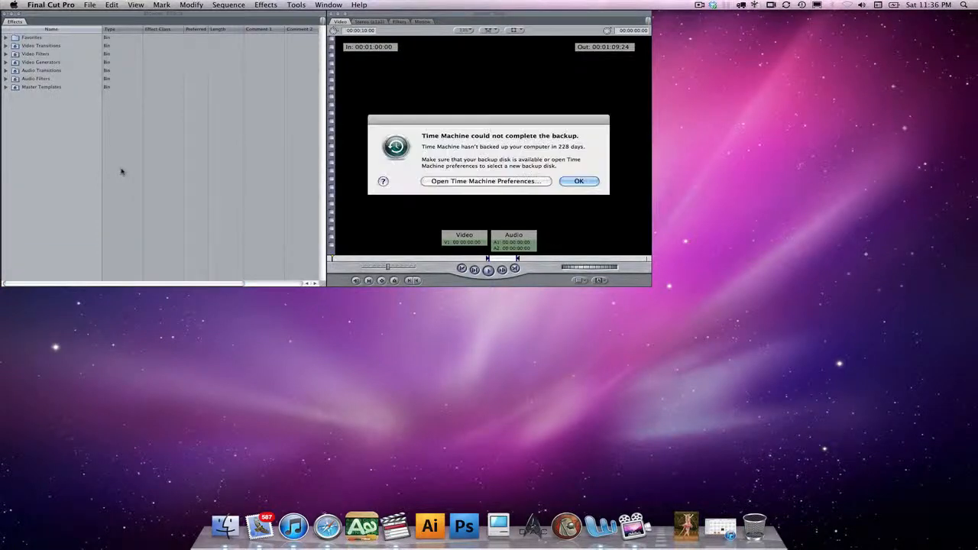
- Dismiss the backup alert and open the 1108 Foundation Update Template project from the FOUNDATION_STF_MISSIONS MEDIA folder on the shared DATA June09 volume
click(579, 181)
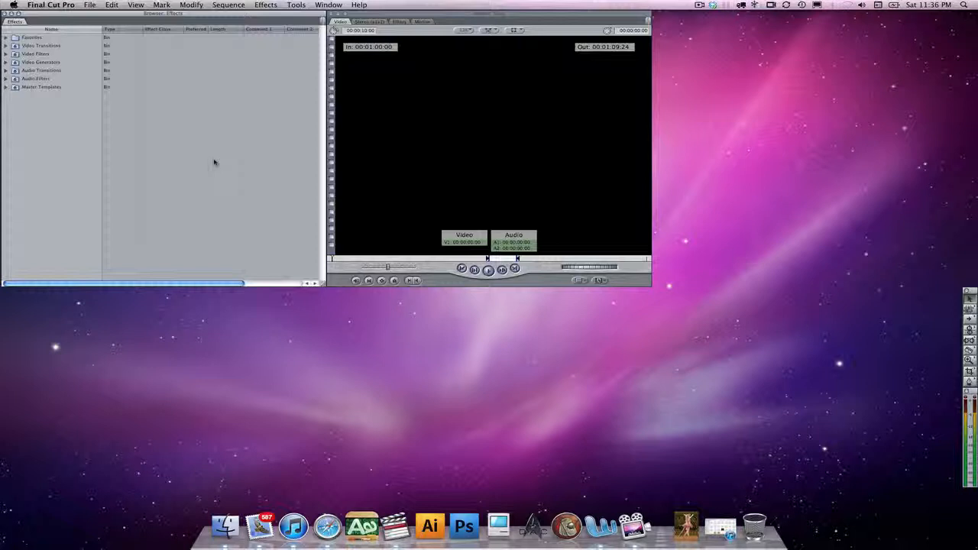
click(90, 5)
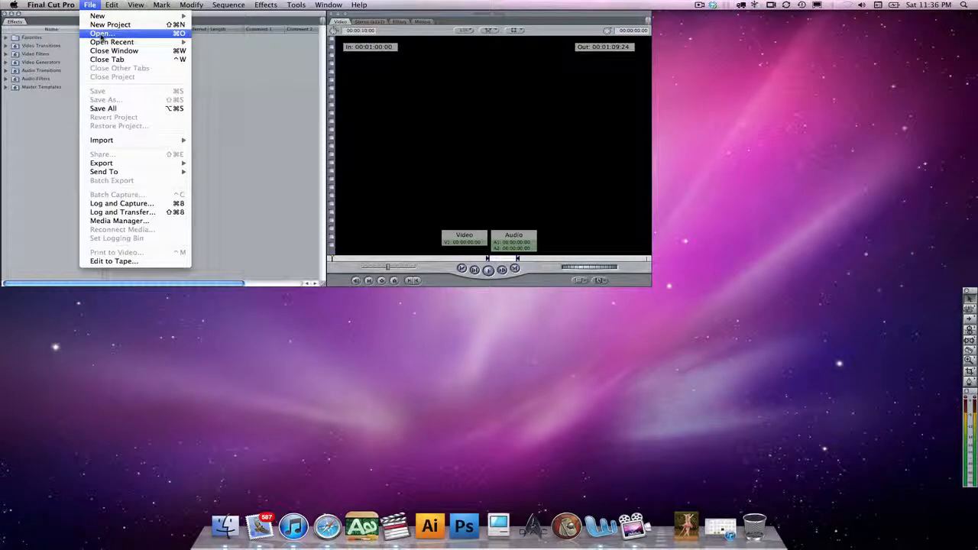
click(101, 32)
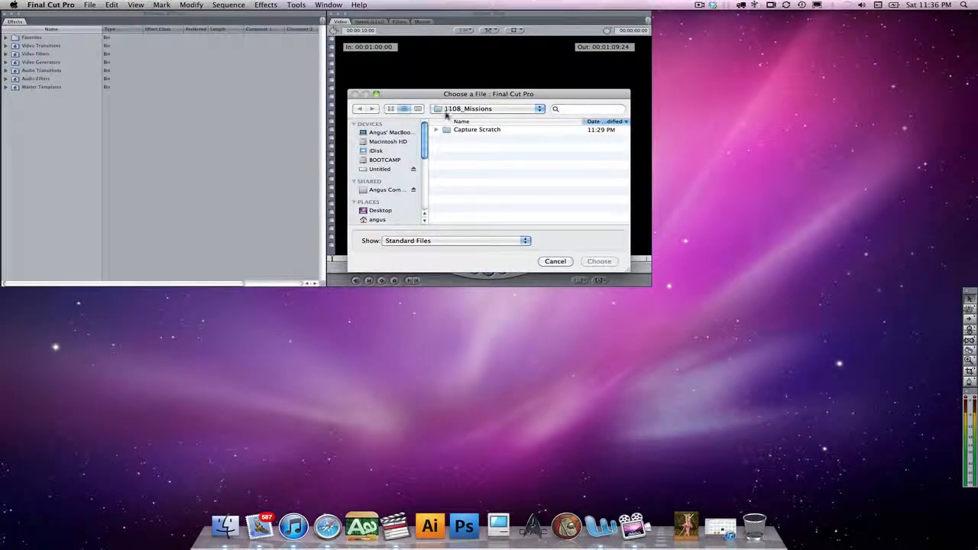
click(373, 190)
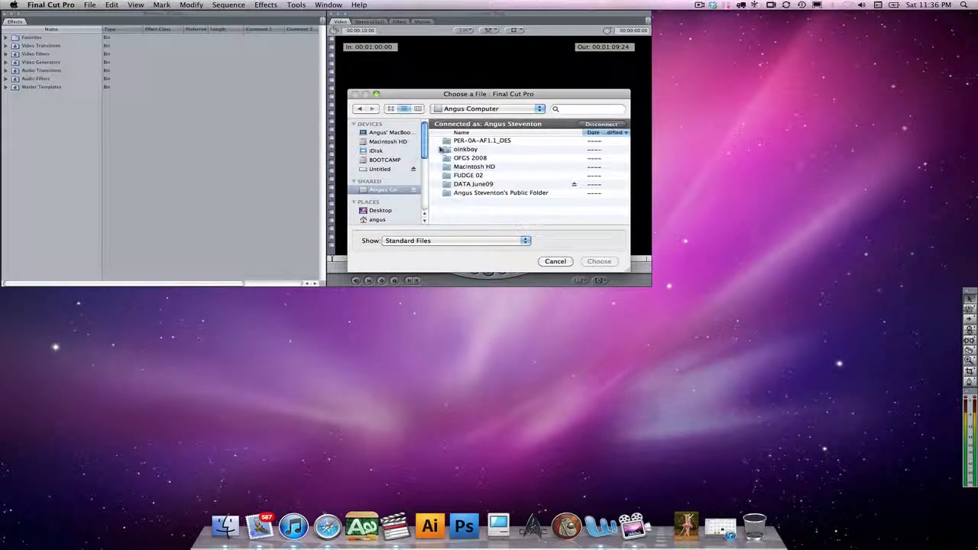
double_click(449, 184)
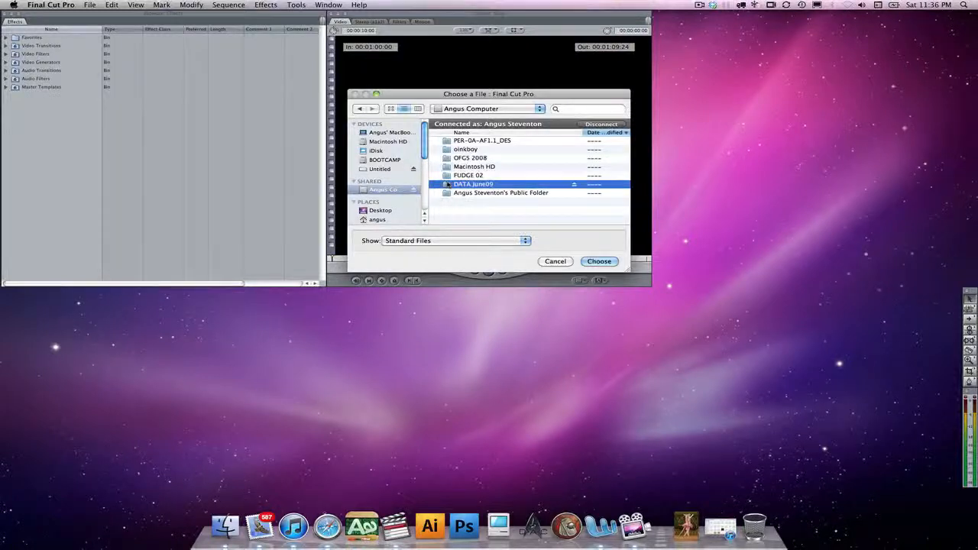
double_click(447, 131)
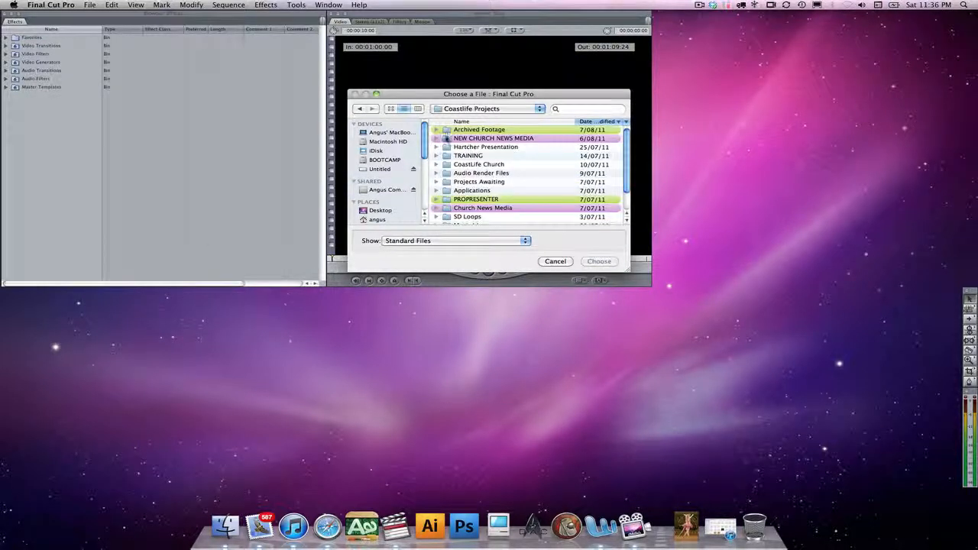
double_click(446, 138)
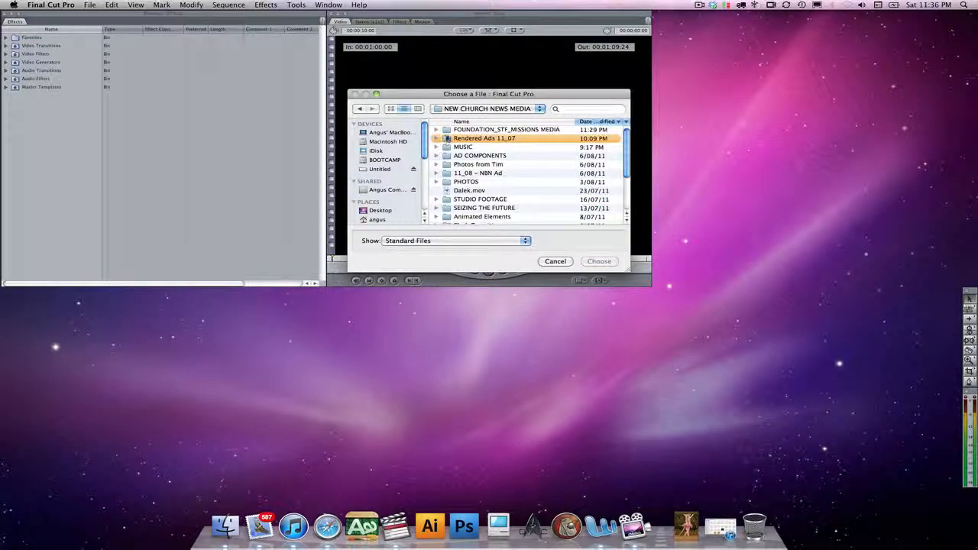
double_click(446, 130)
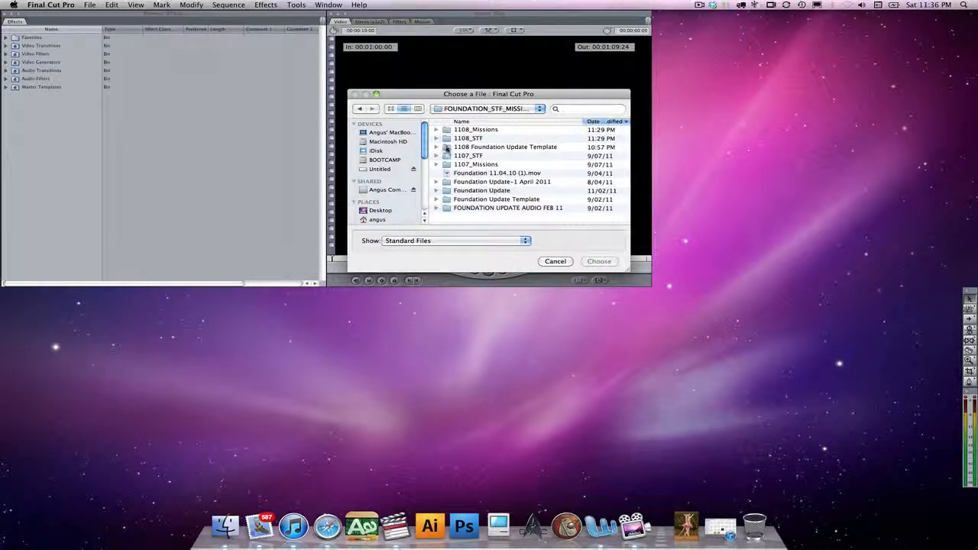
double_click(446, 147)
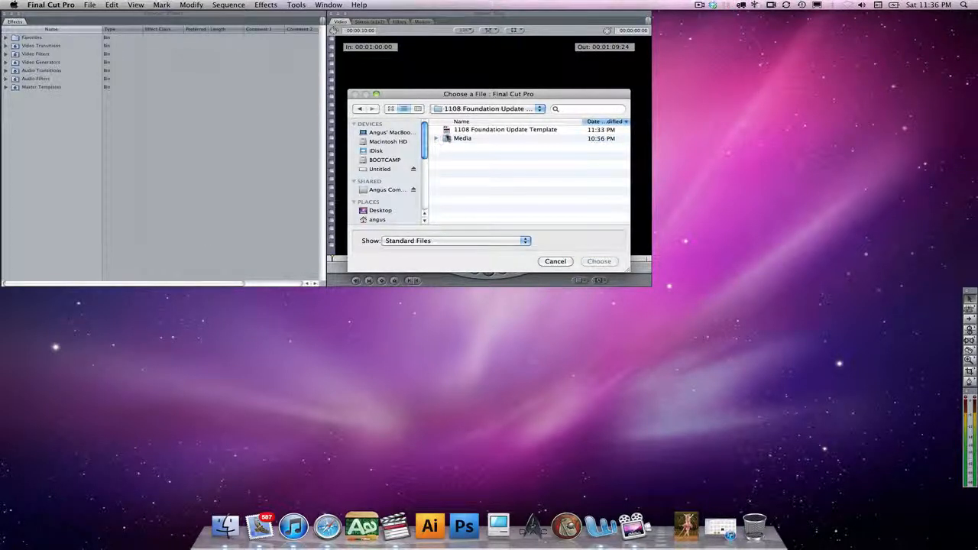
click(446, 130)
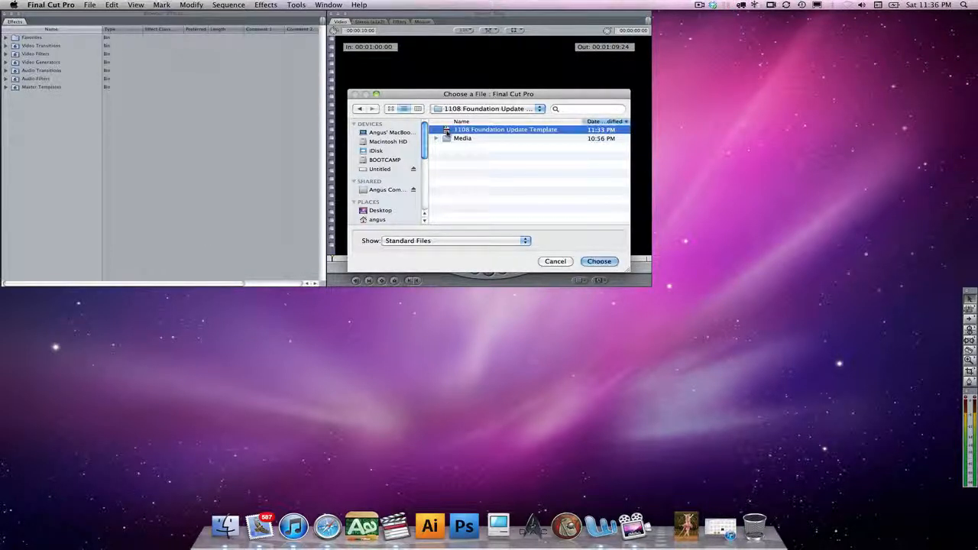
click(600, 261)
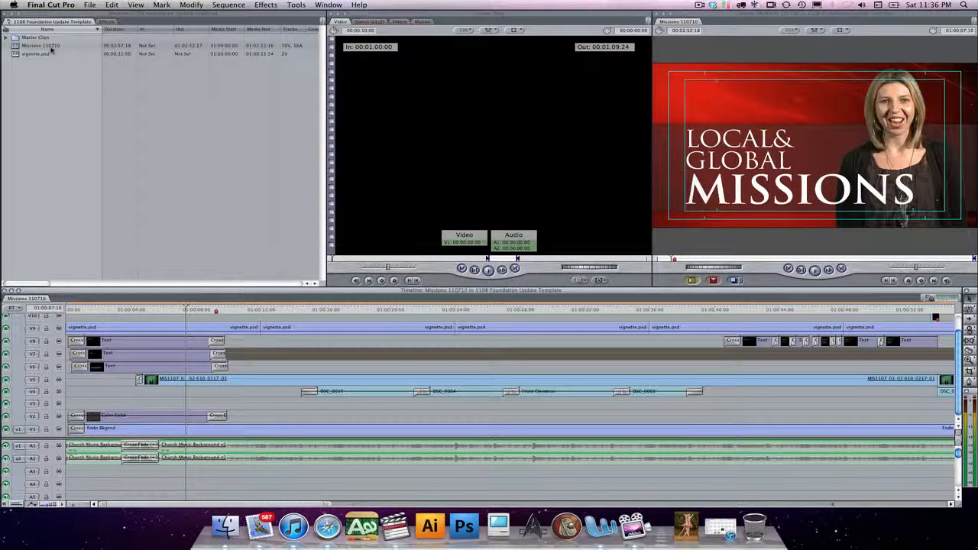
- Create a new bin in the project browser and name it "1108 - Footage"
click(27, 88)
right_click(26, 88)
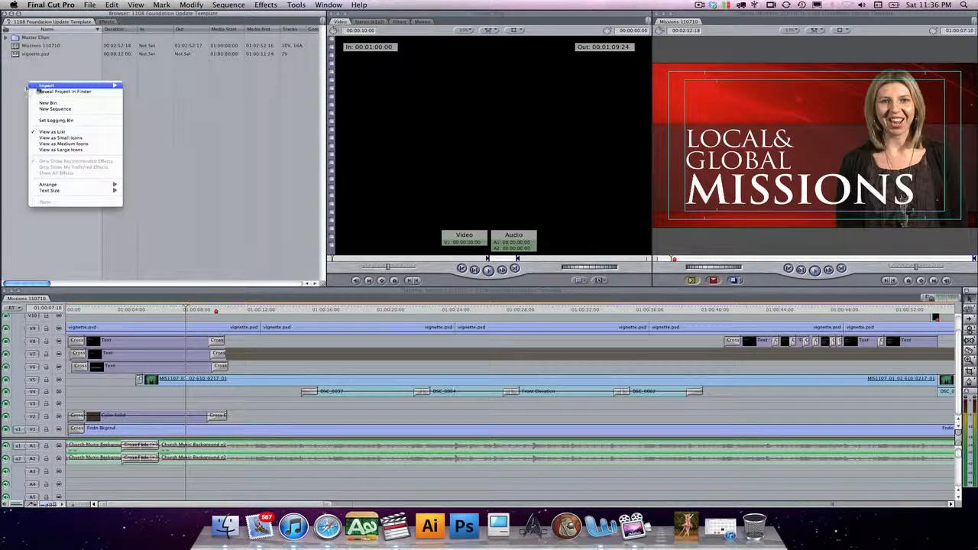
click(50, 107)
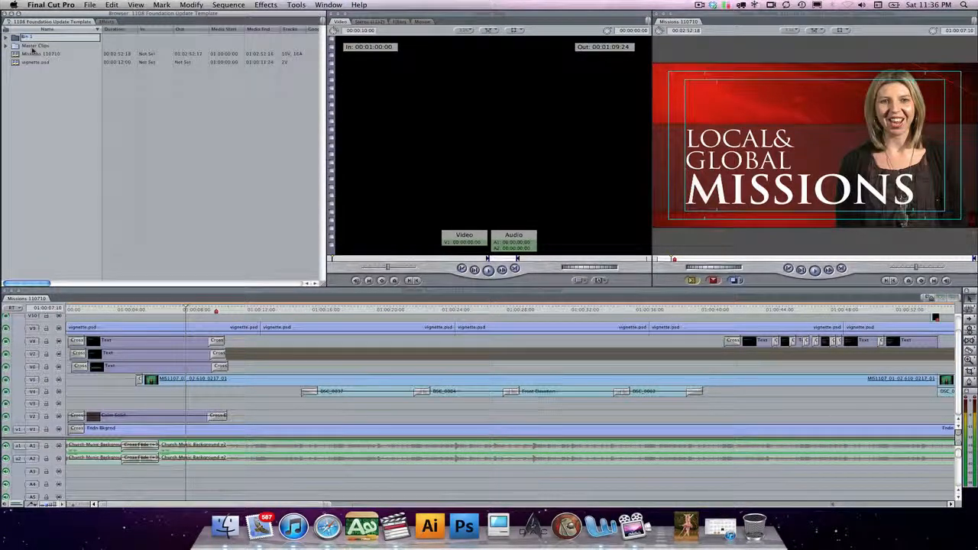
text(1108)
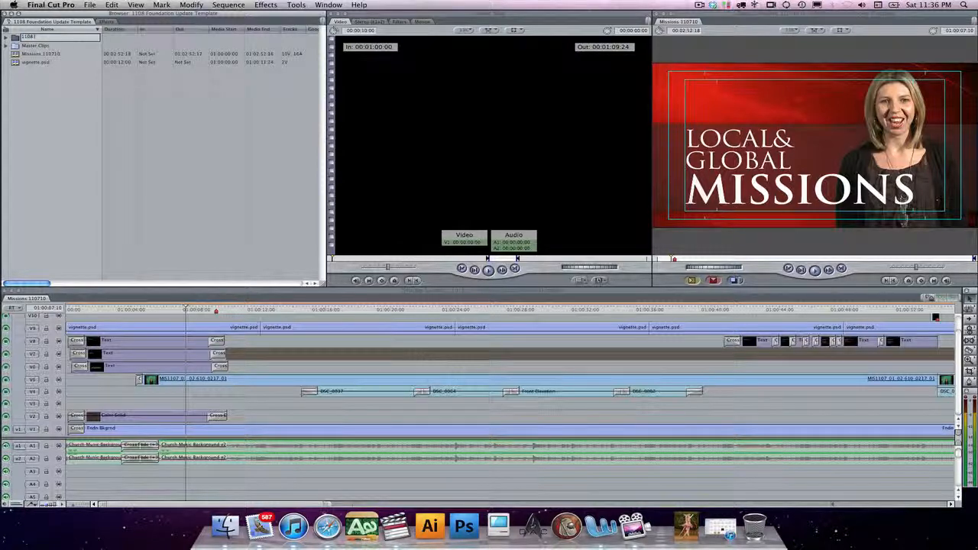
text( - Footage)
key(Return)
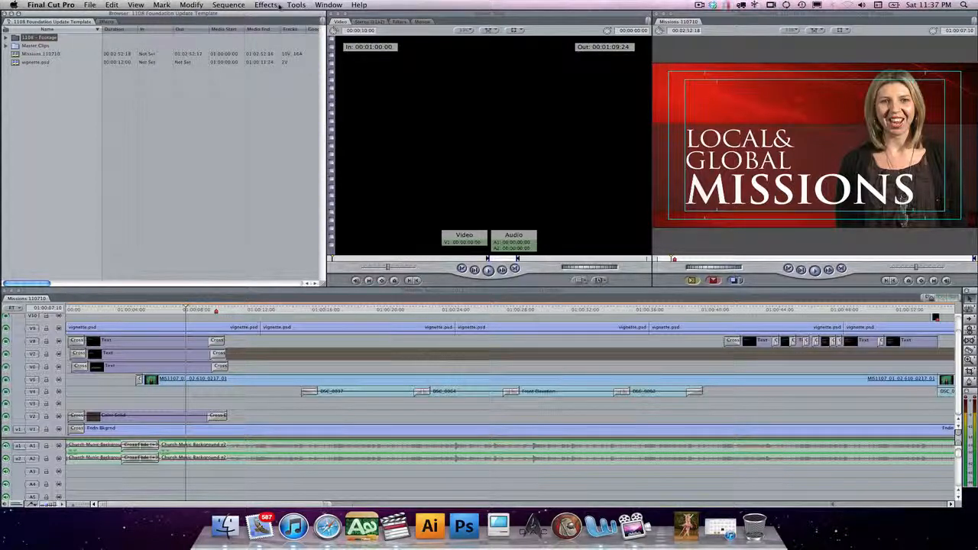
- Open Log and Transfer and skim through the footage of clips 610_0229_01 and 610_0230_01
click(90, 4)
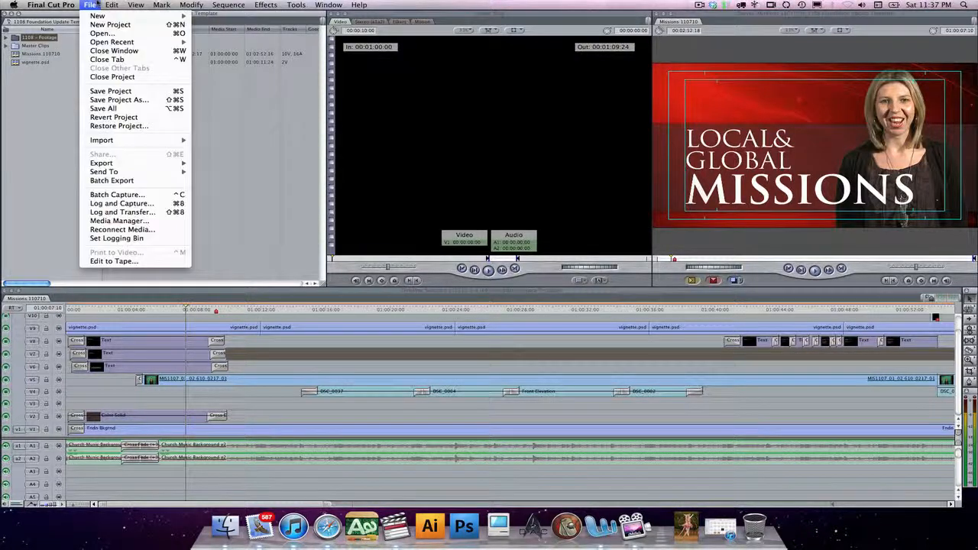
click(122, 211)
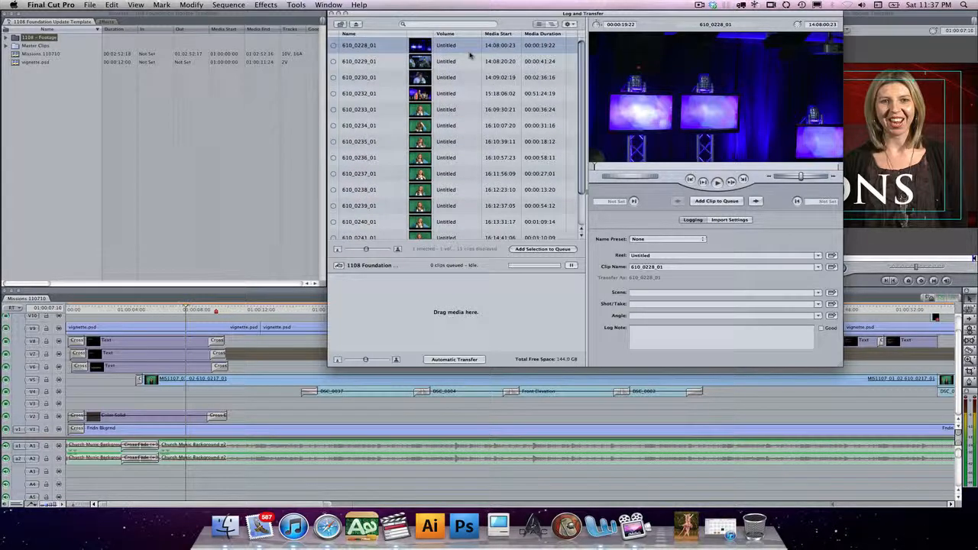
click(436, 64)
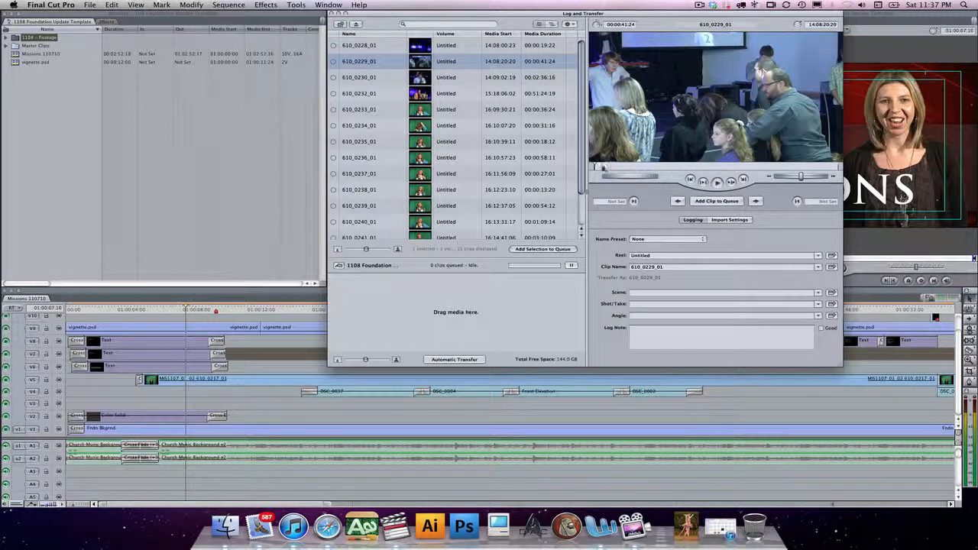
drag(602, 168, 710, 166)
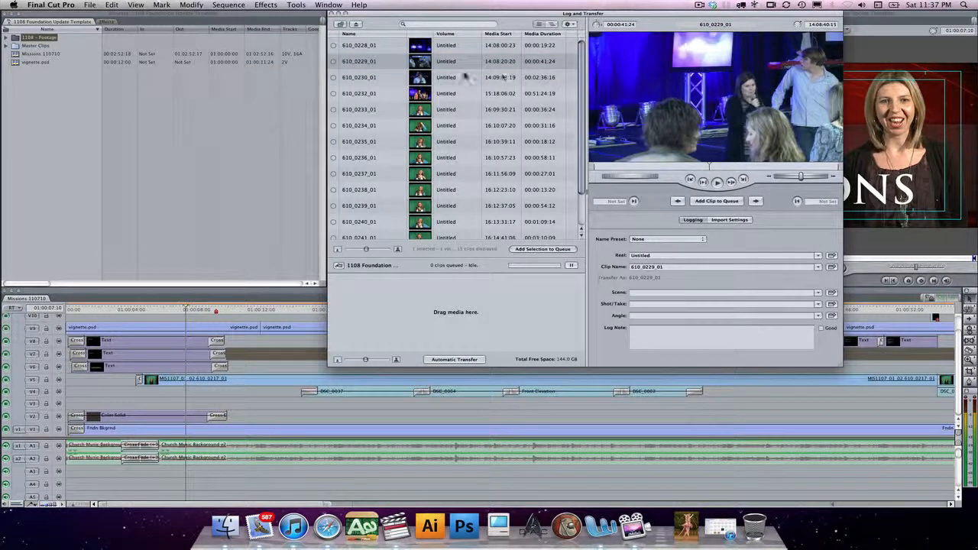
click(397, 77)
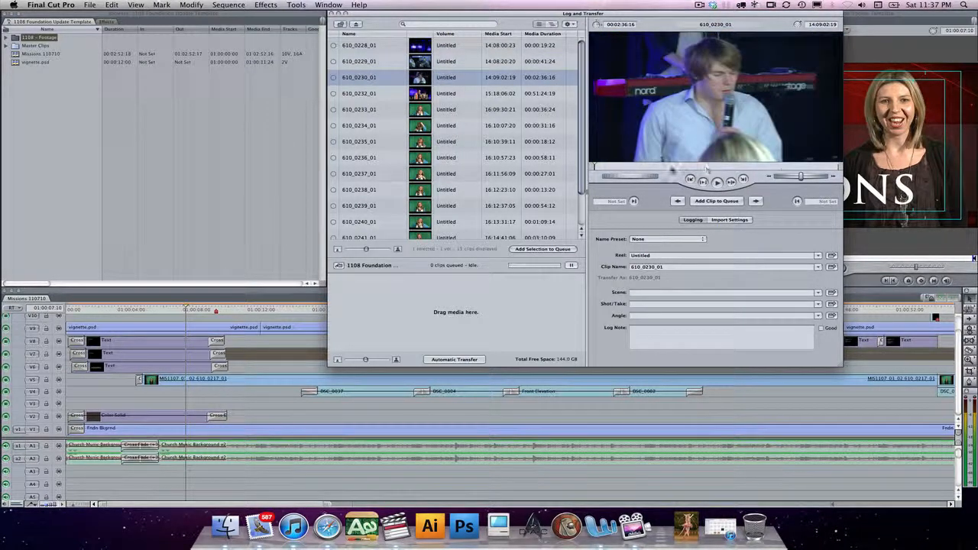
drag(666, 166, 755, 169)
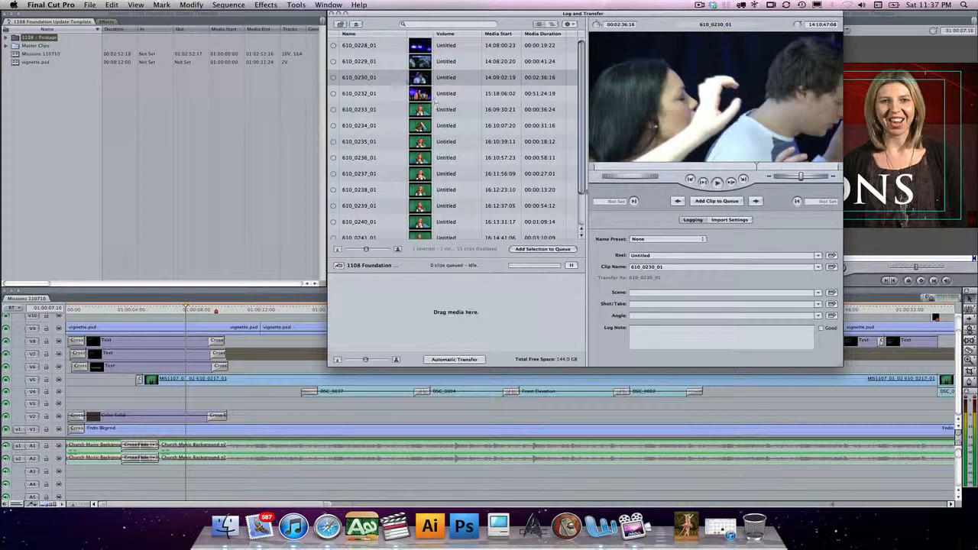
- Preview the green-screen clips from 610_0234_01 to 610_0243_01 to find the Missions presenter's takes
scroll(420, 82, down, 2)
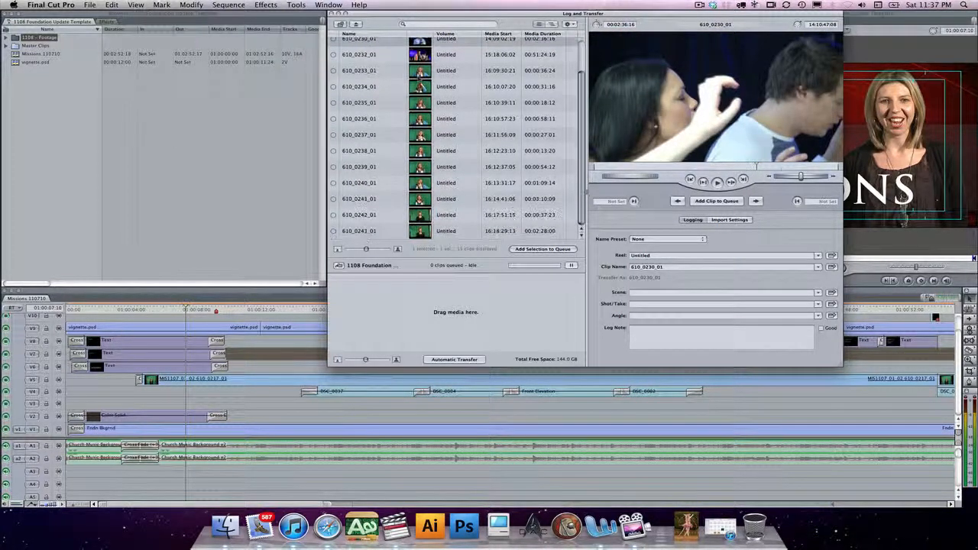
click(421, 90)
click(421, 117)
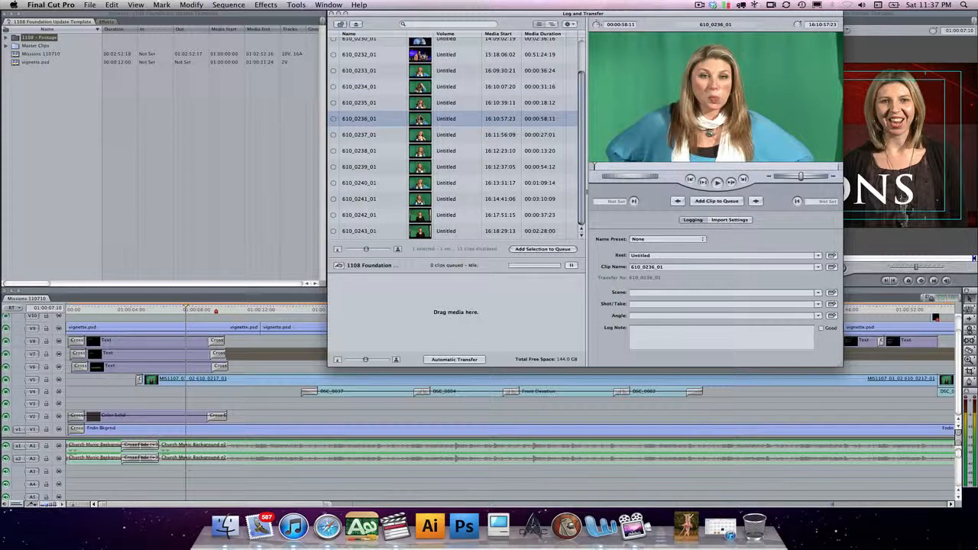
click(424, 134)
click(426, 150)
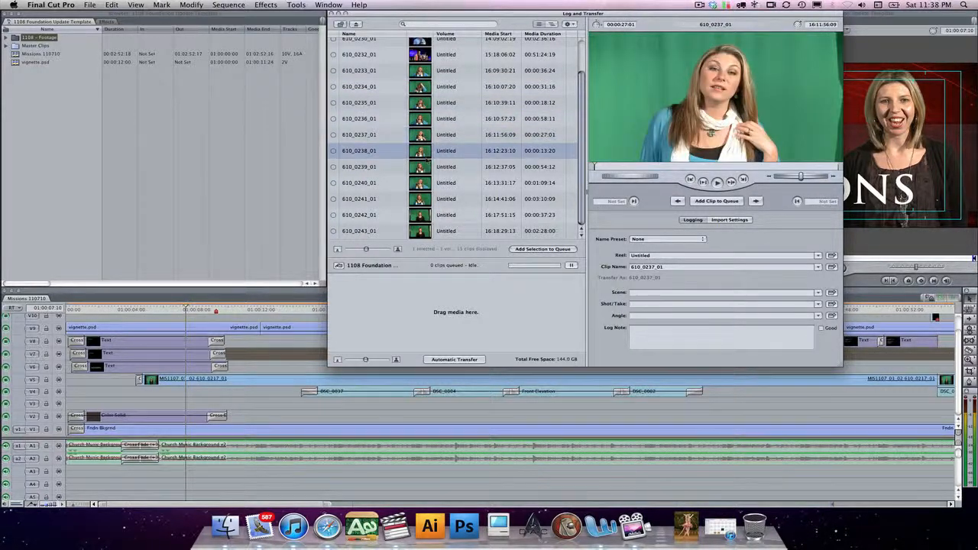
click(425, 183)
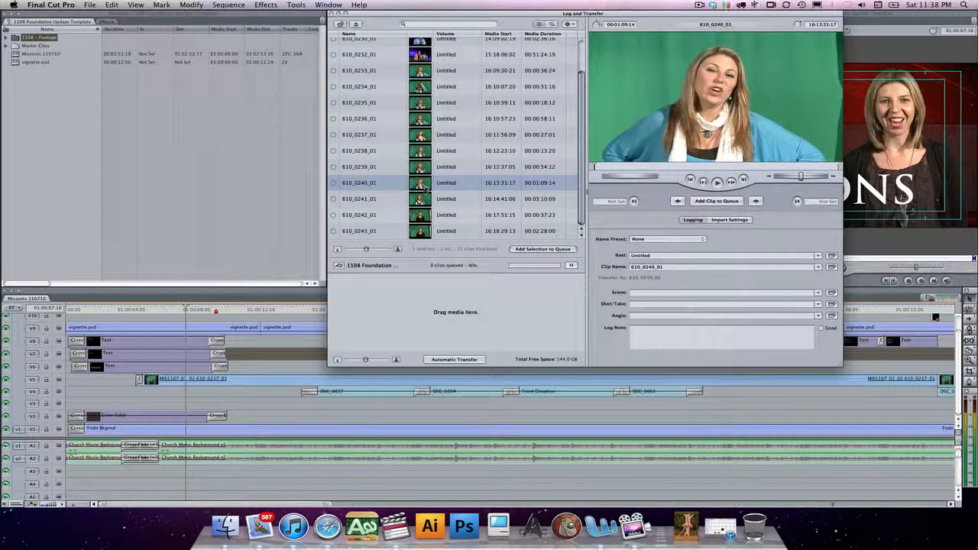
click(420, 215)
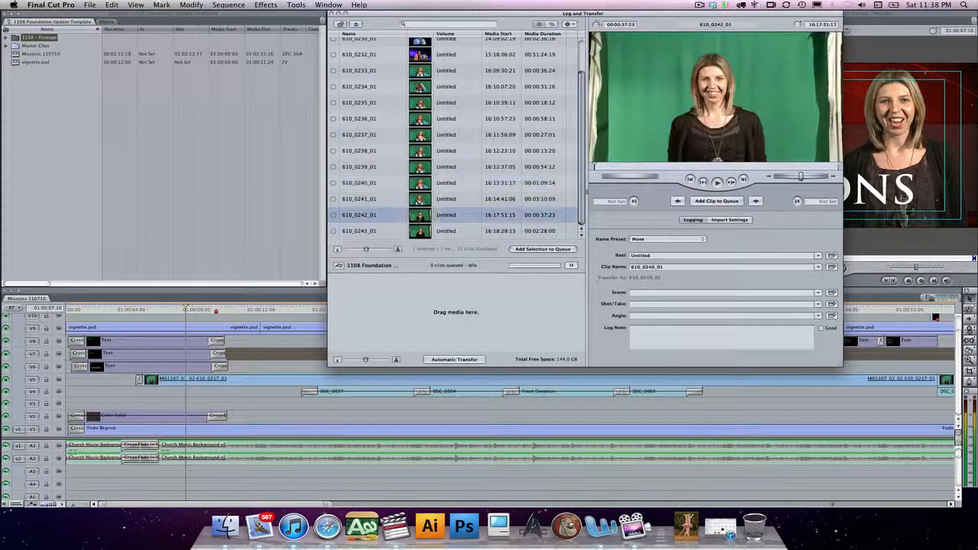
click(419, 231)
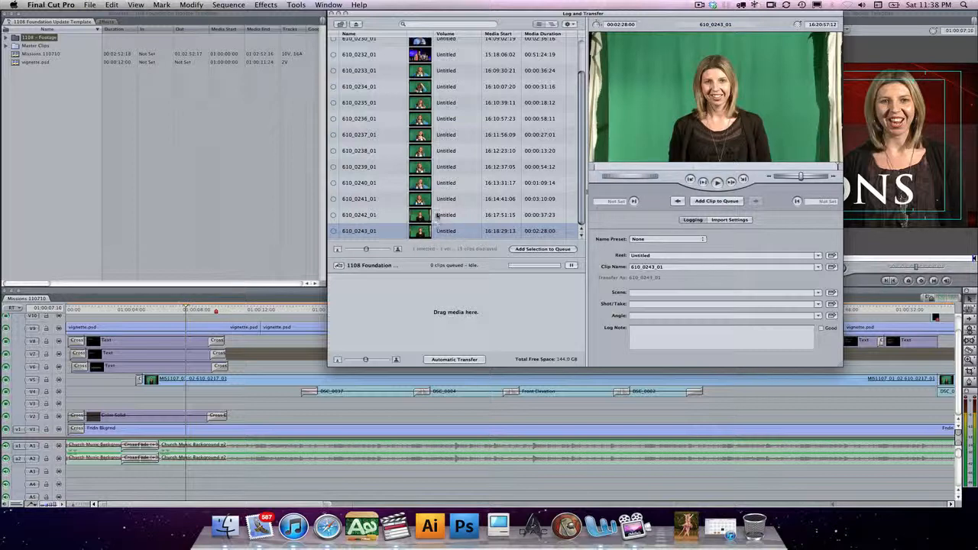
click(433, 216)
- Mark an in point at 16:18:33:09 and an out point at 16:20:55:16 on clip 610_0243_01
click(431, 233)
drag(635, 181, 592, 166)
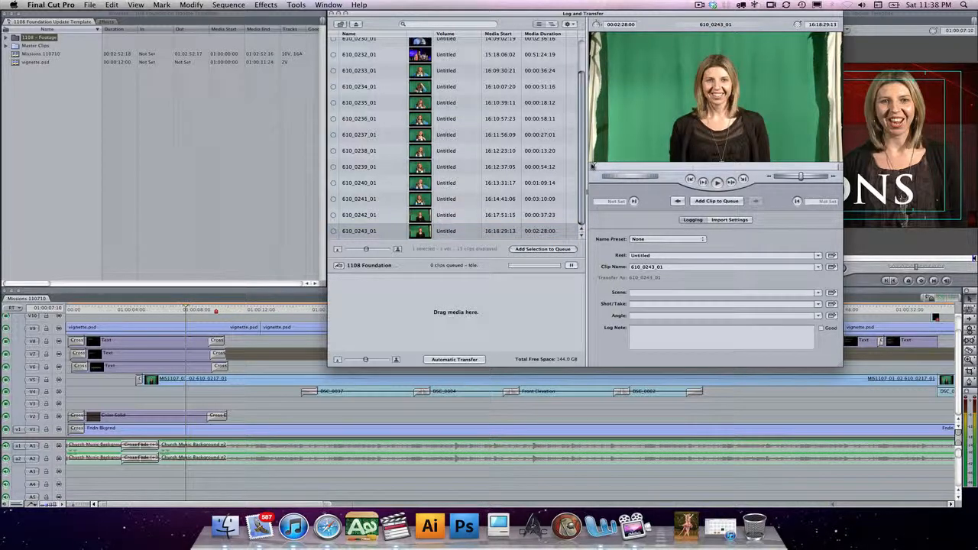
key(space)
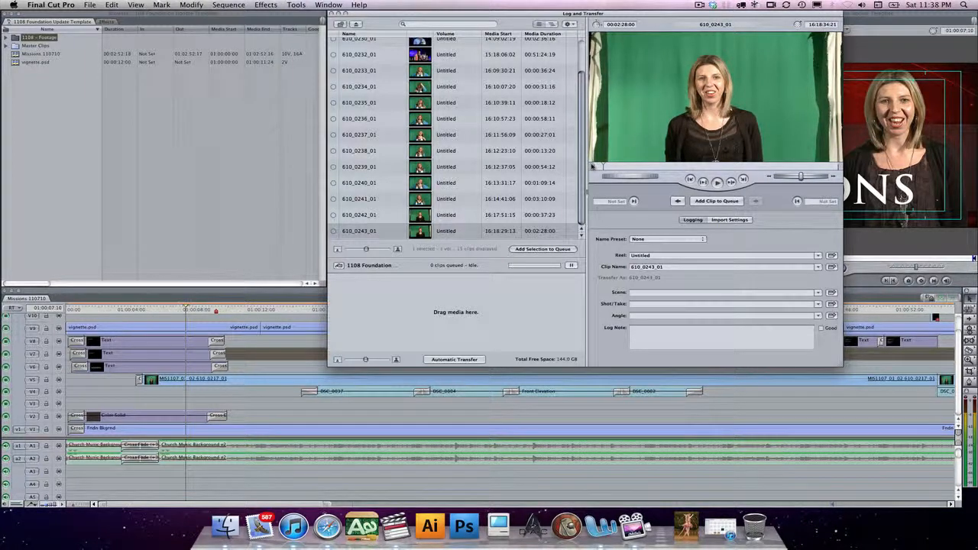
key(k)
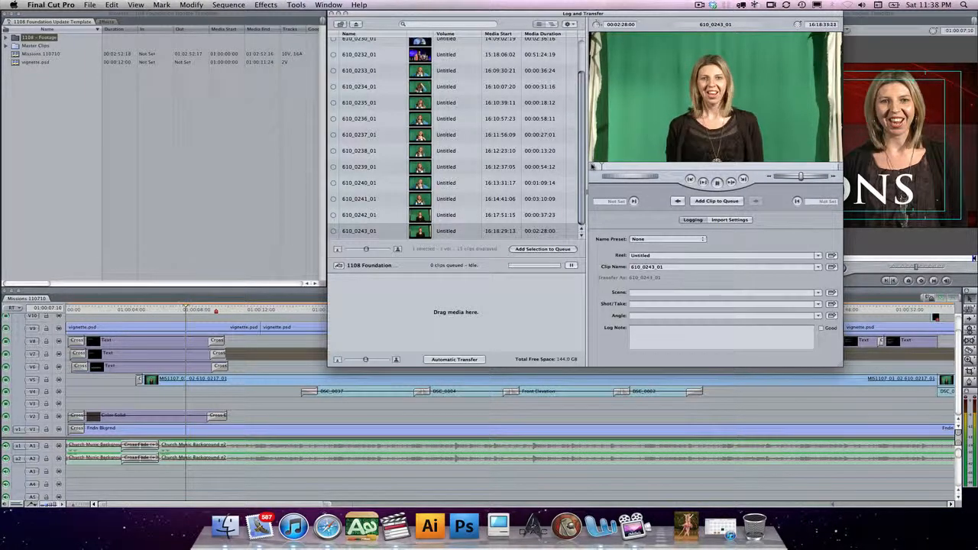
key(i)
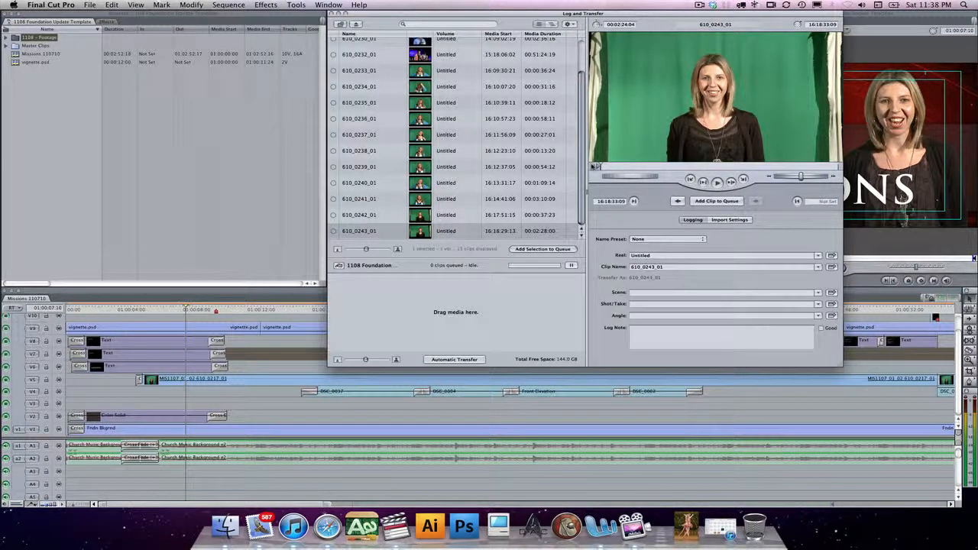
key(l)
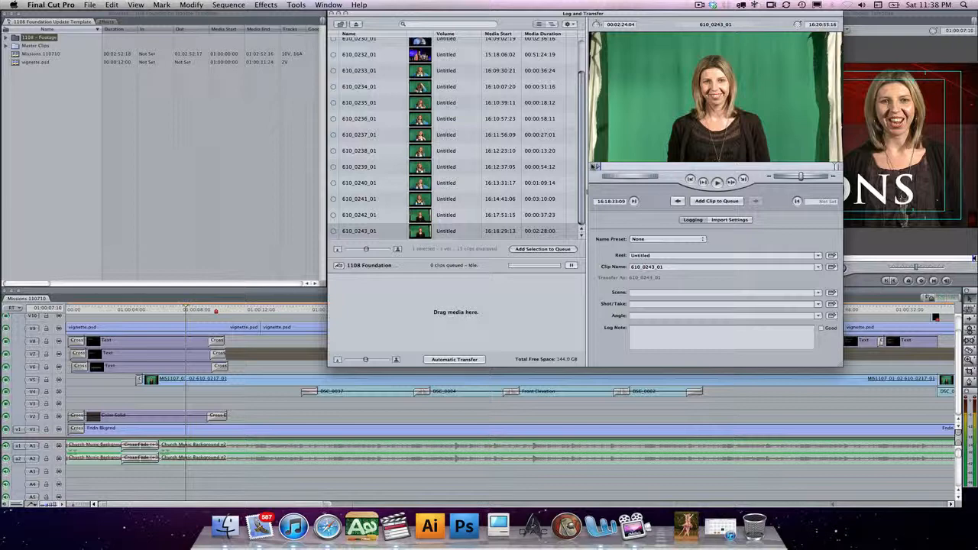
key(o)
- Prefix the clip name with "MISSIONS 1108 - " so it reads "MISSIONS 1108 - 610_0243_01"
click(632, 267)
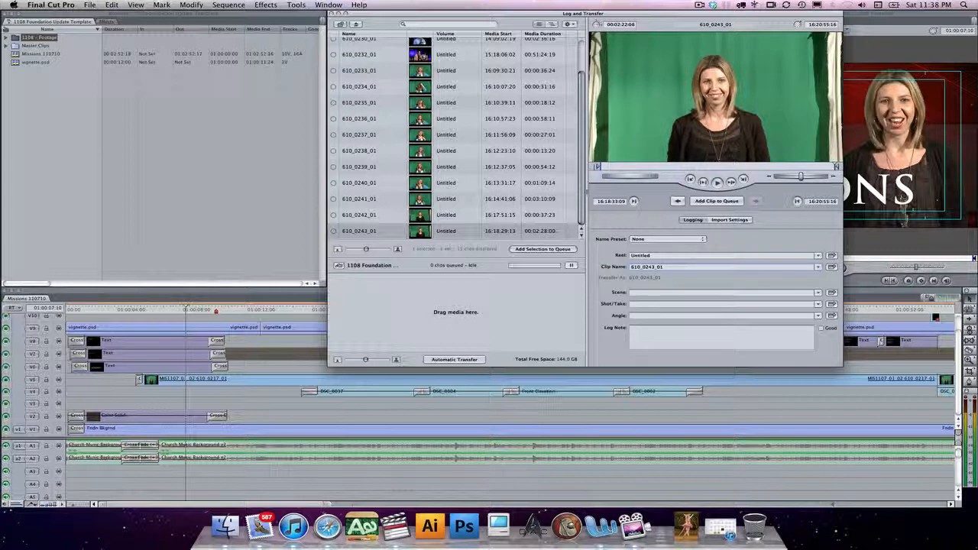
text(MISSIONS 1108 -)
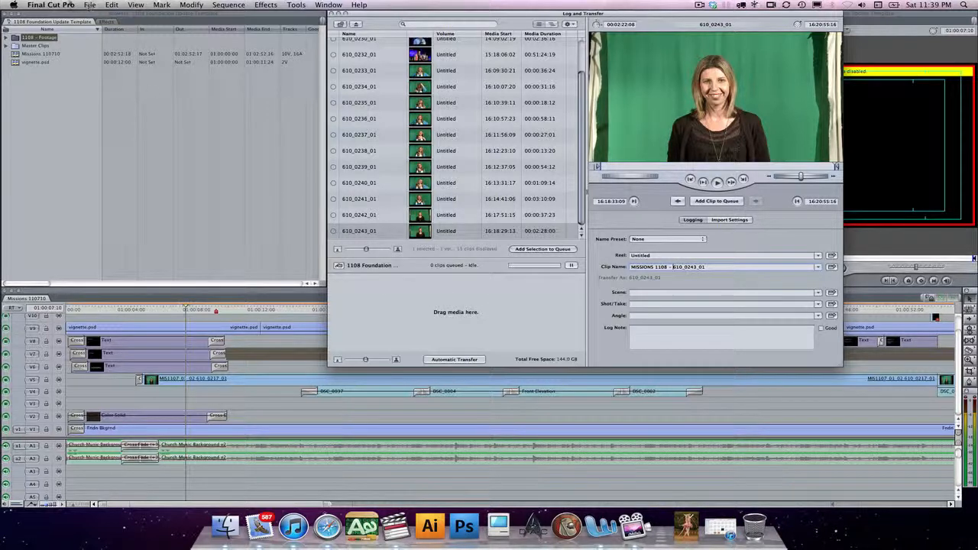
- In the system settings, choose the 1108_Missions folder as the video and audio capture scratch disk and confirm
click(66, 5)
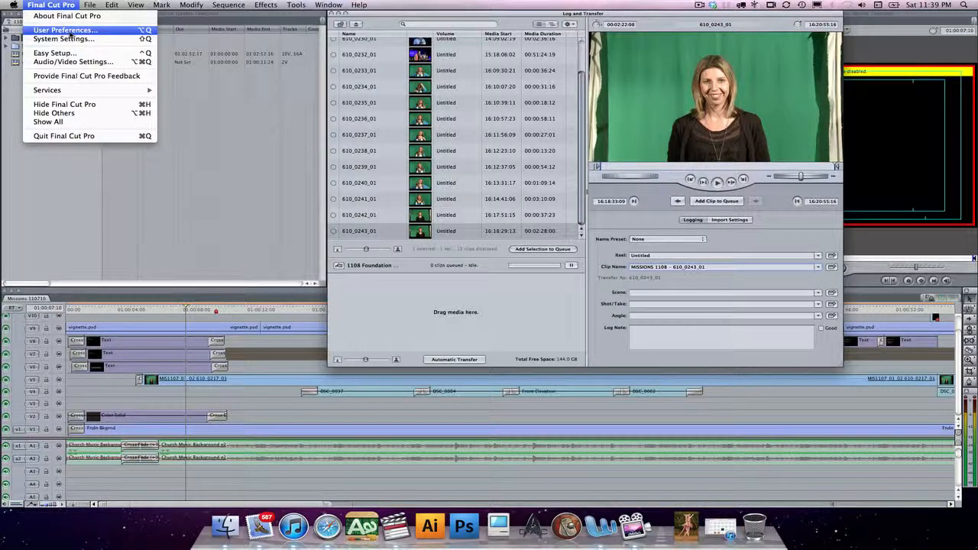
click(69, 38)
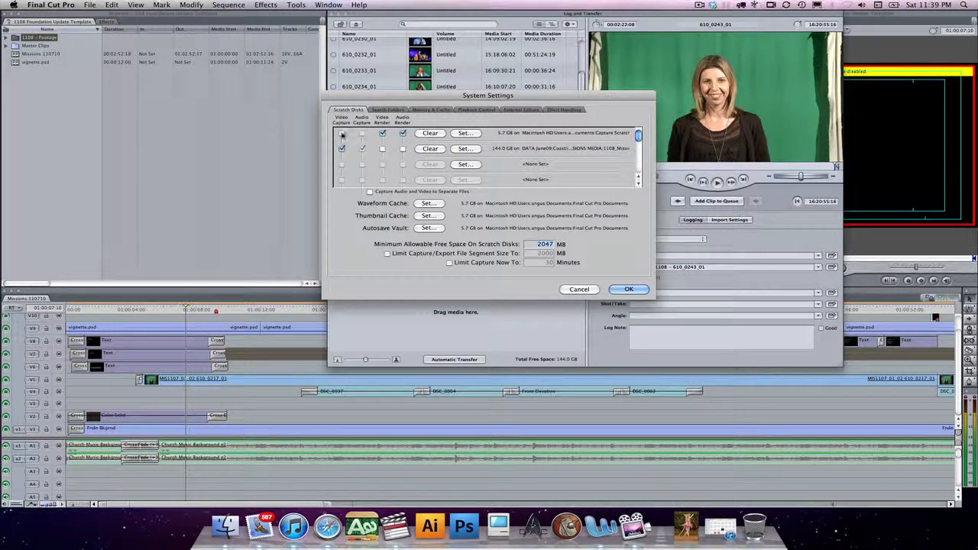
click(466, 150)
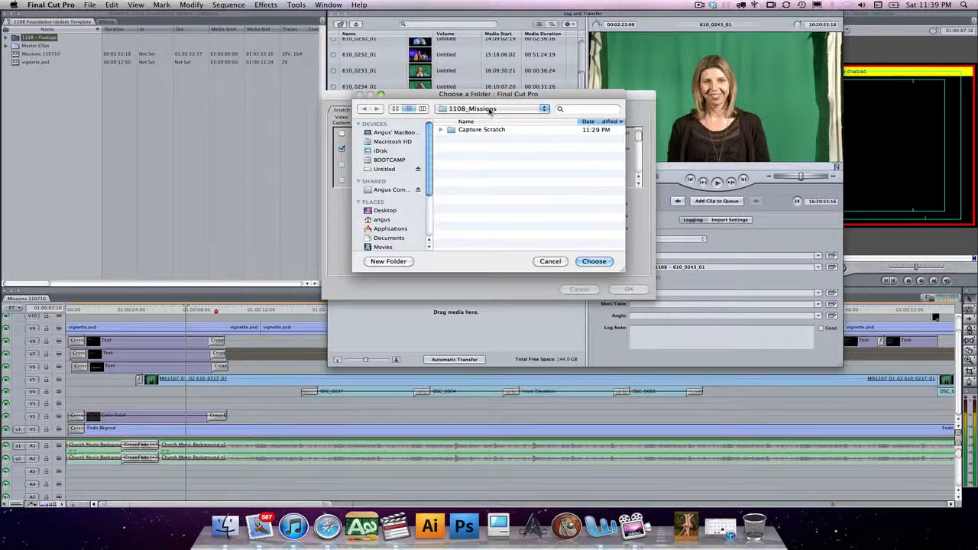
click(490, 109)
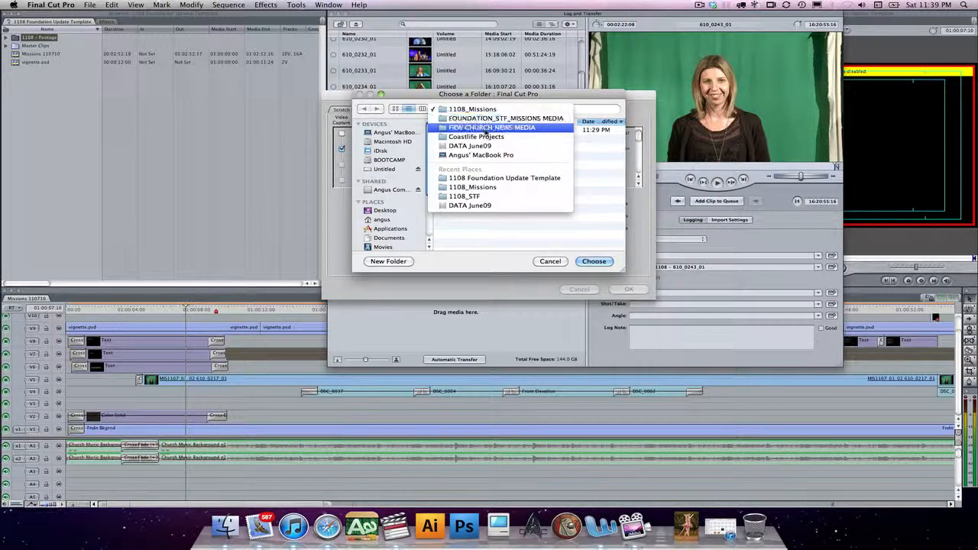
click(487, 93)
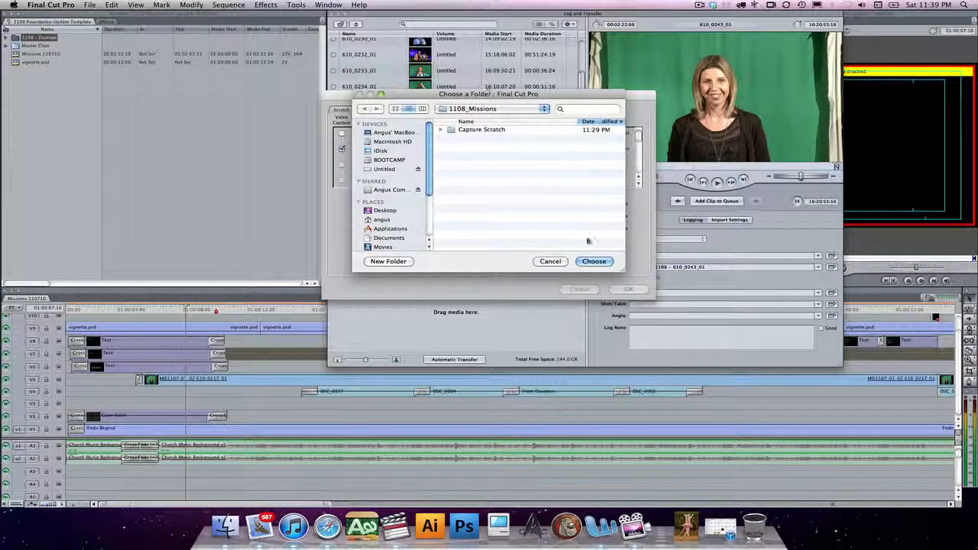
click(599, 262)
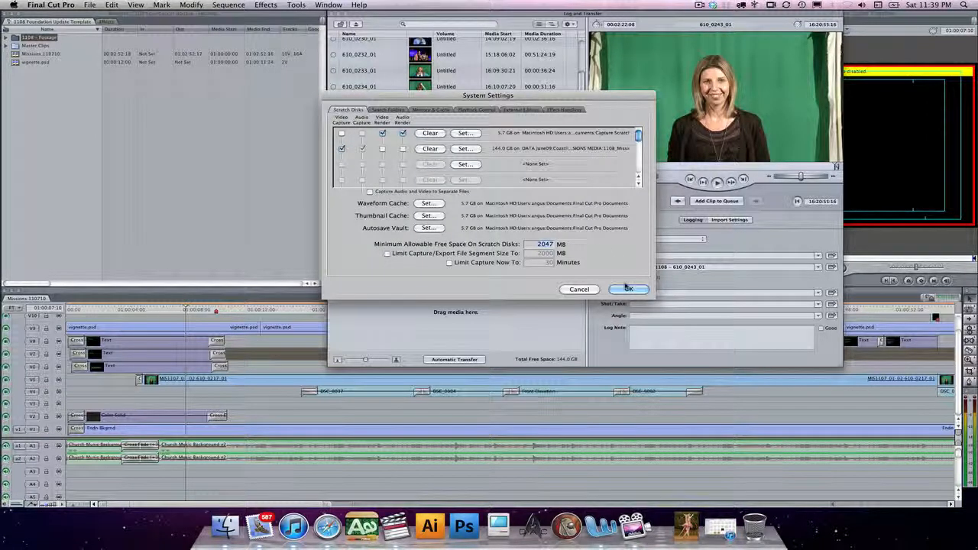
click(628, 289)
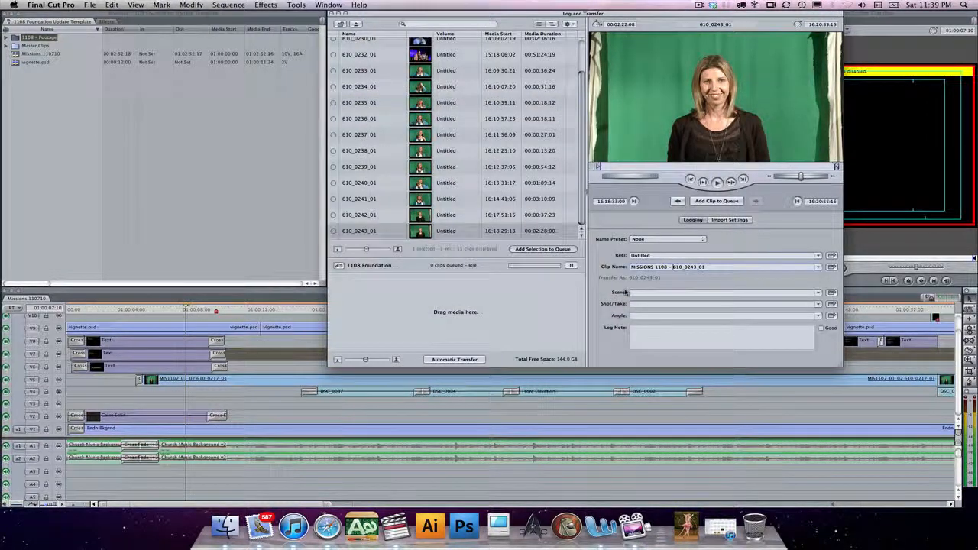
- Queue the trimmed MISSIONS 1108 - 610_0243_01 clip for transfer and move the imported clip into the 1108 - Footage bin
click(716, 201)
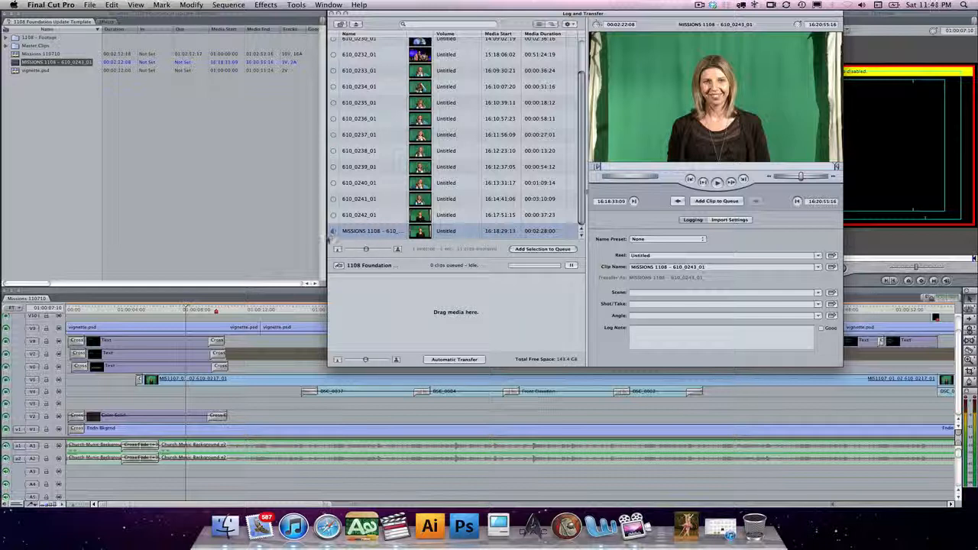
click(33, 80)
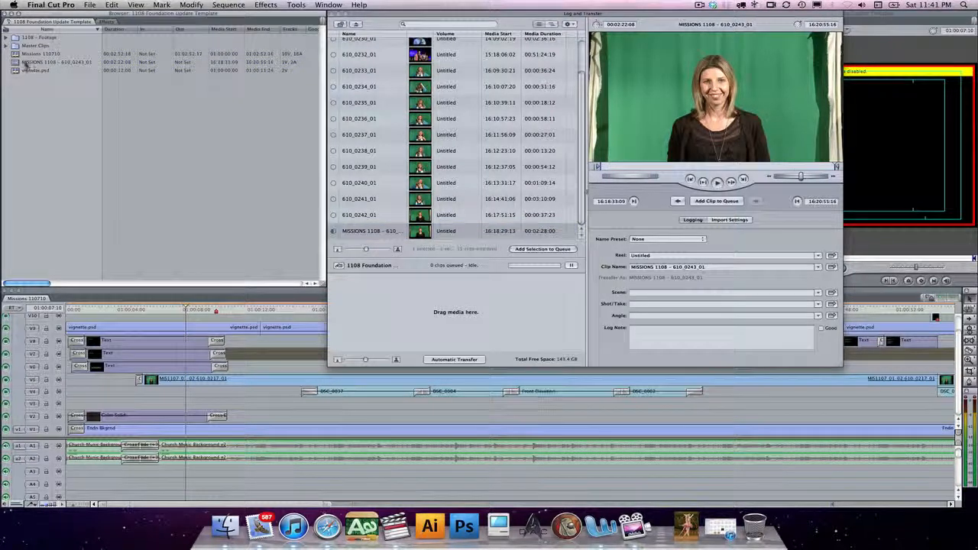
click(31, 62)
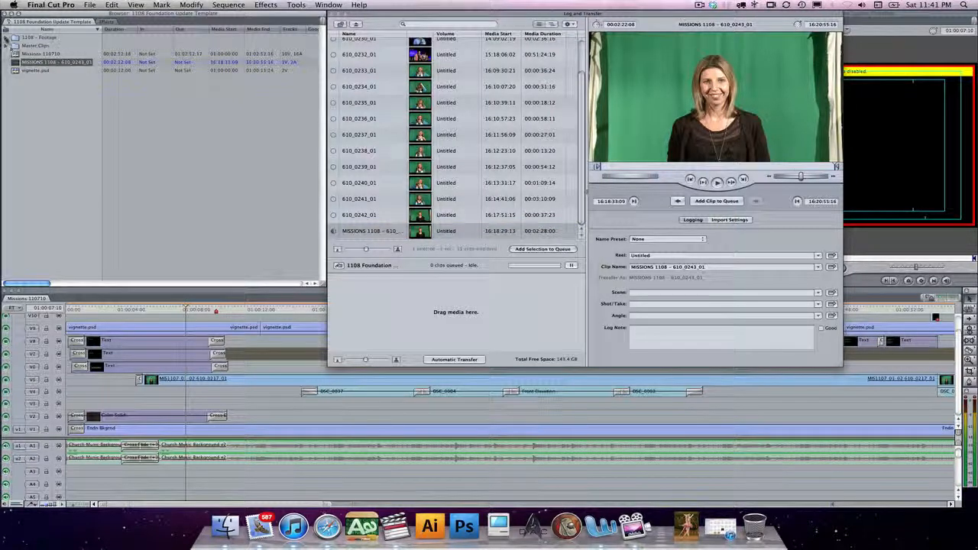
drag(15, 62, 14, 37)
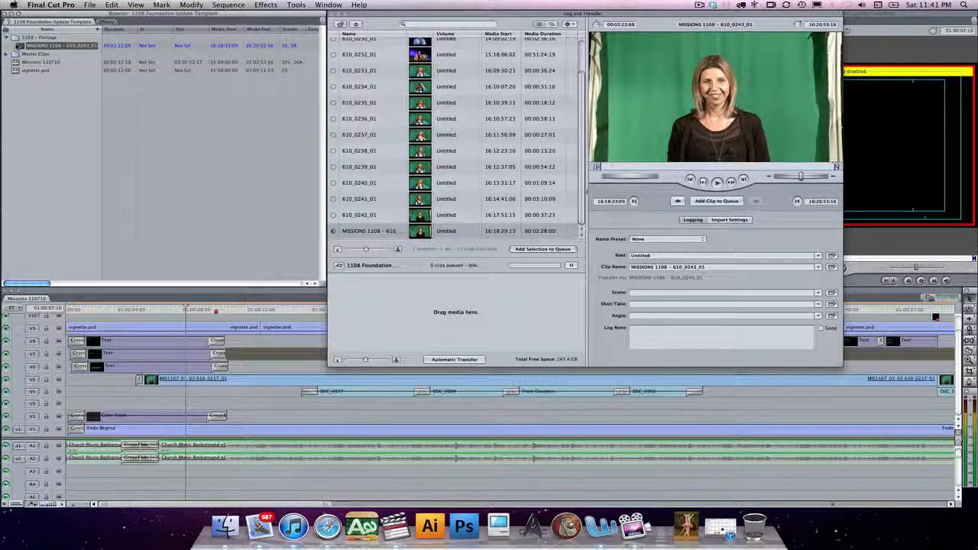
- Open the MISSIONS 1108 - 610_0243_01 clip from the footage bin in the Viewer and close Log and Transfer
double_click(19, 46)
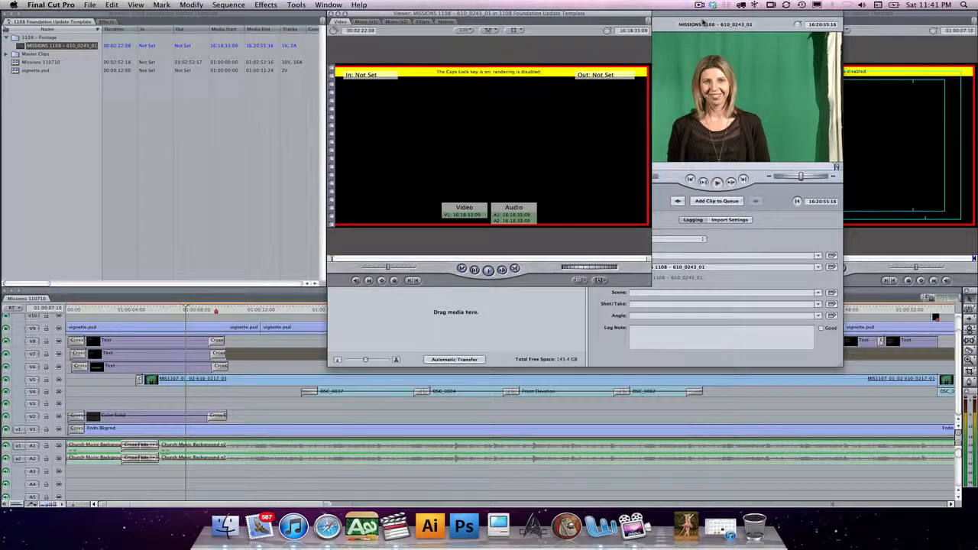
click(703, 21)
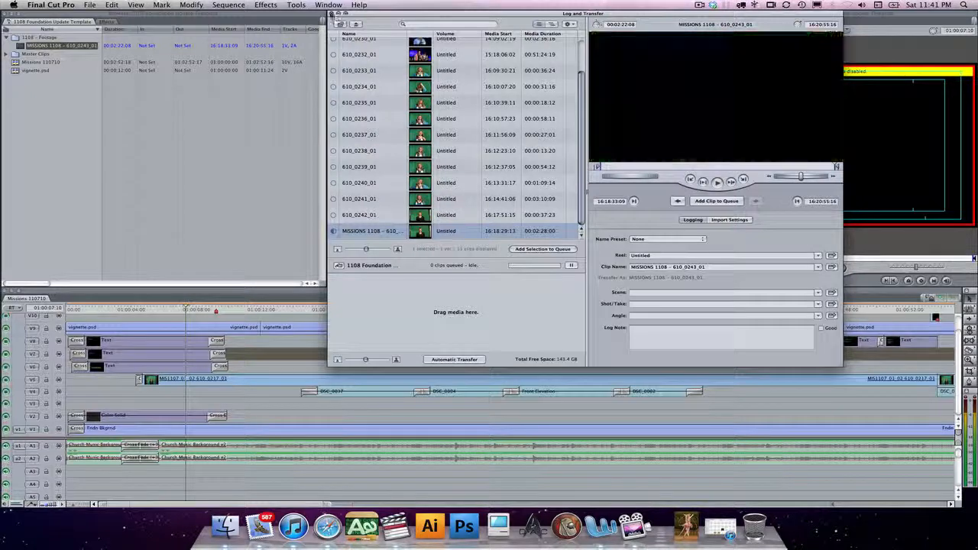
click(331, 13)
- Re-enable rendering and play the first few seconds of the MISSIONS clip in the Viewer
click(21, 48)
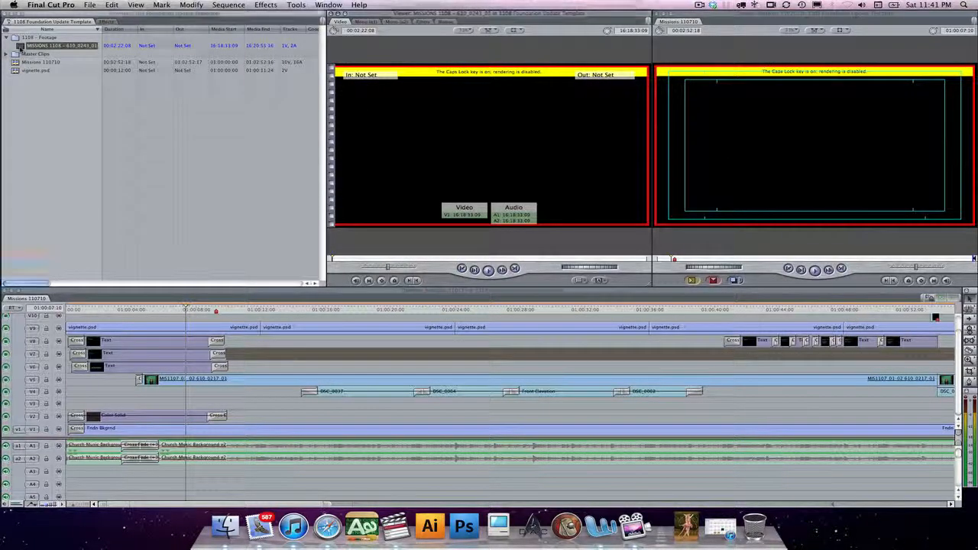
key(Caps_Lock)
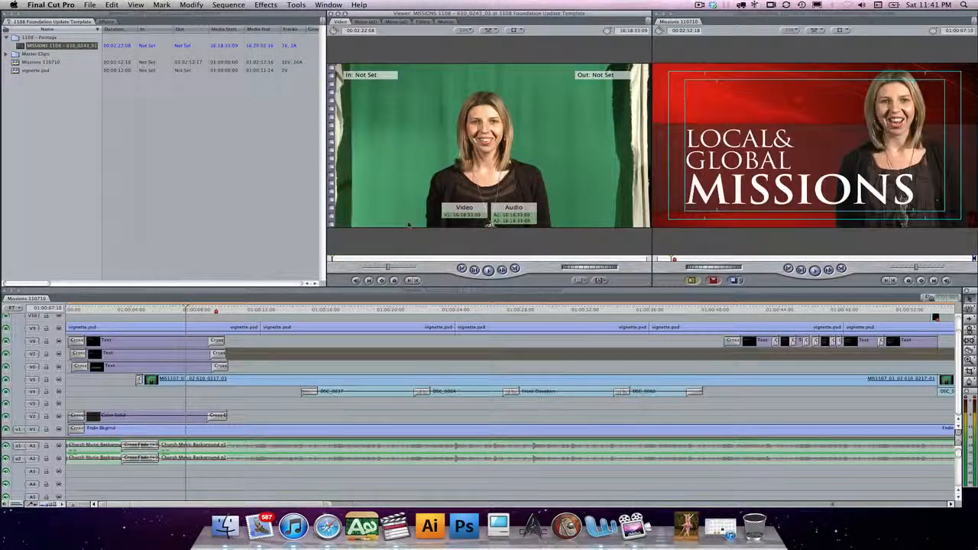
click(489, 270)
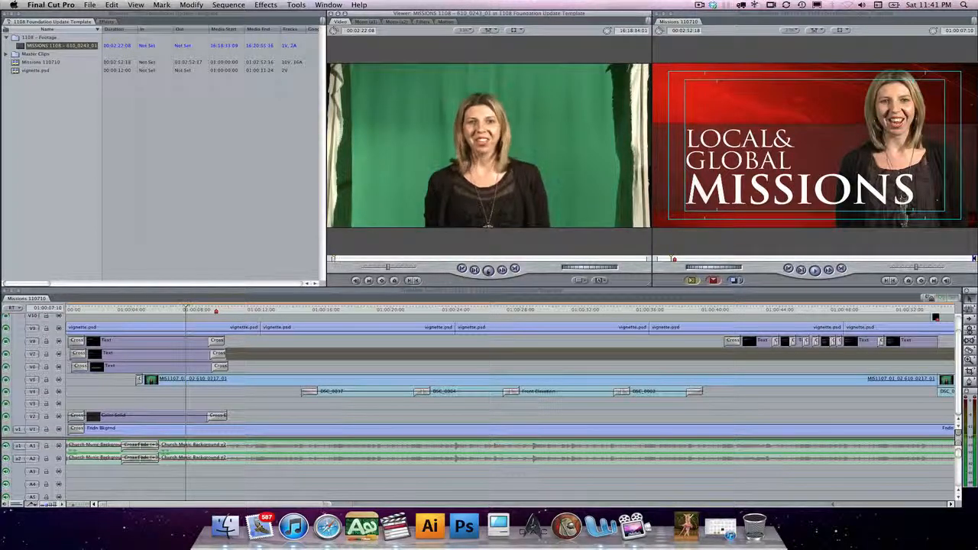
click(489, 271)
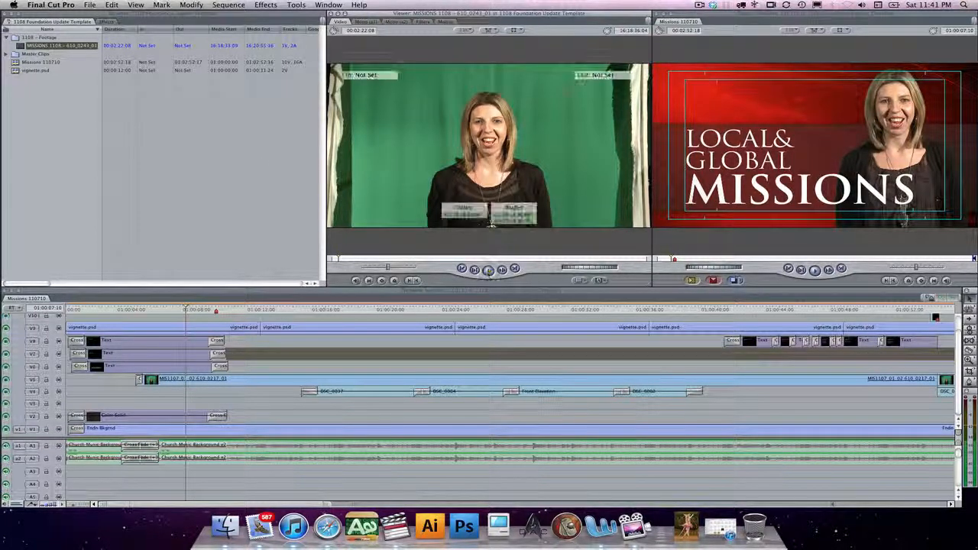
- Reveal the MISSIONS clip's media file in the Finder, check its folder path, and return to the project with nothing selected
right_click(23, 46)
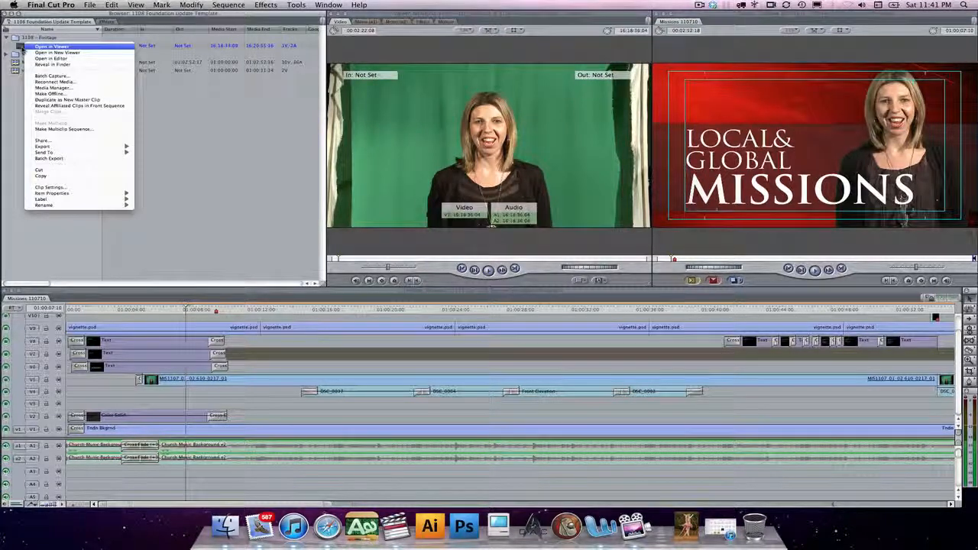
click(52, 64)
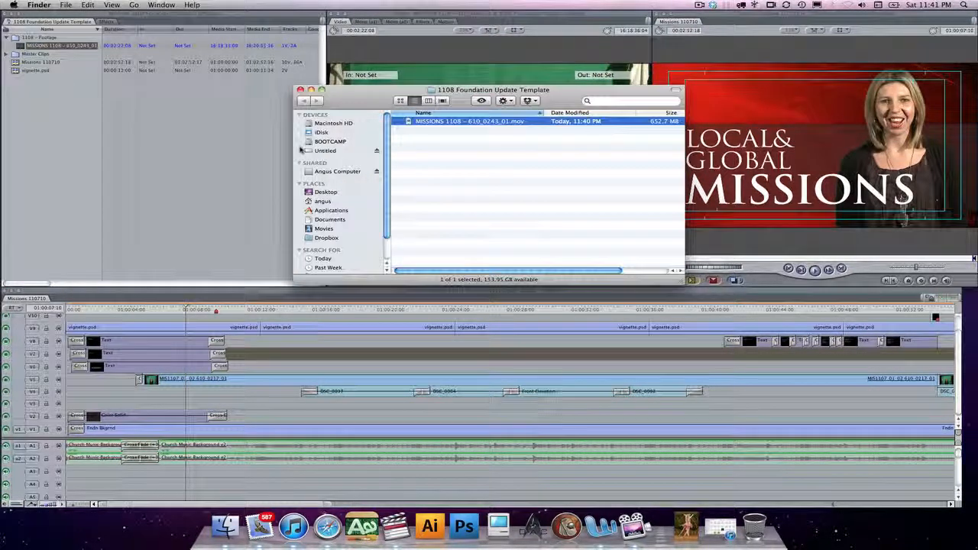
super+click(439, 90)
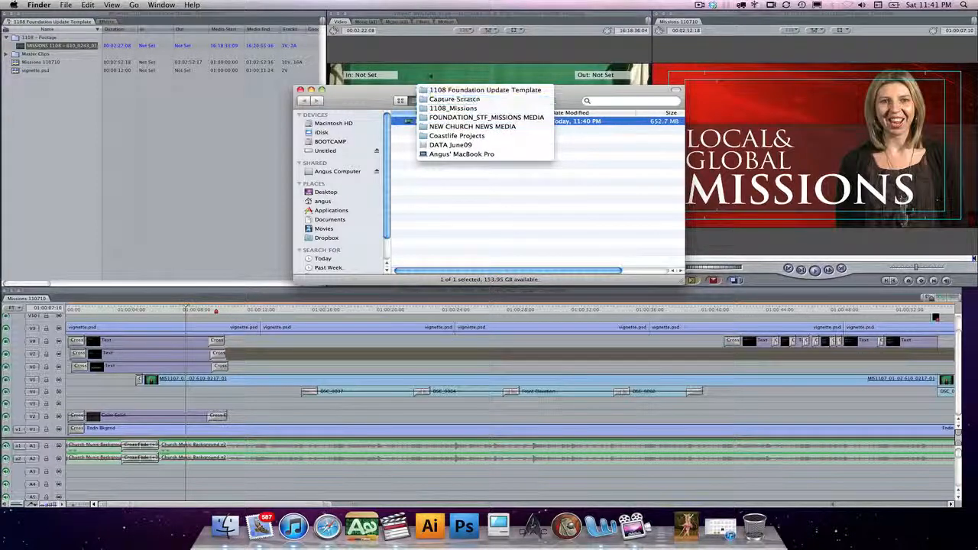
click(430, 74)
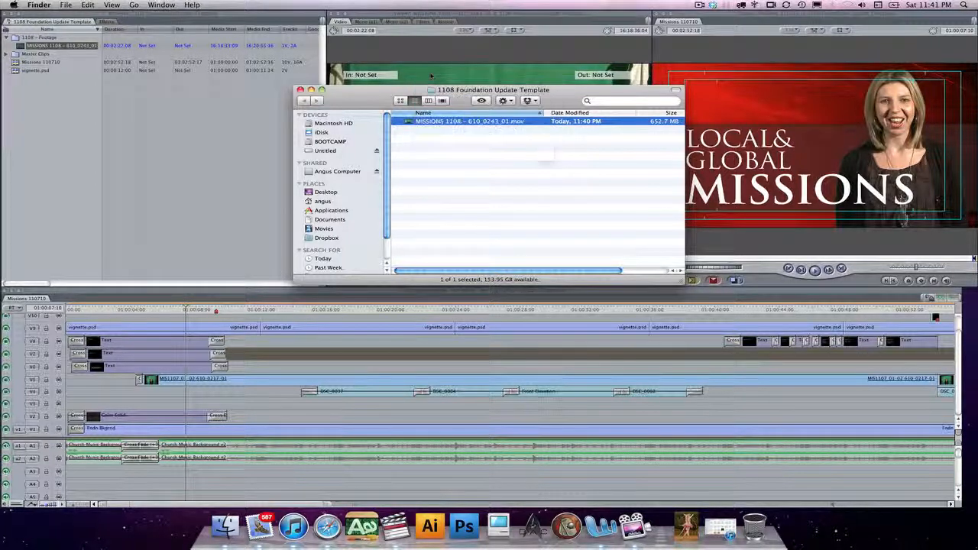
click(300, 91)
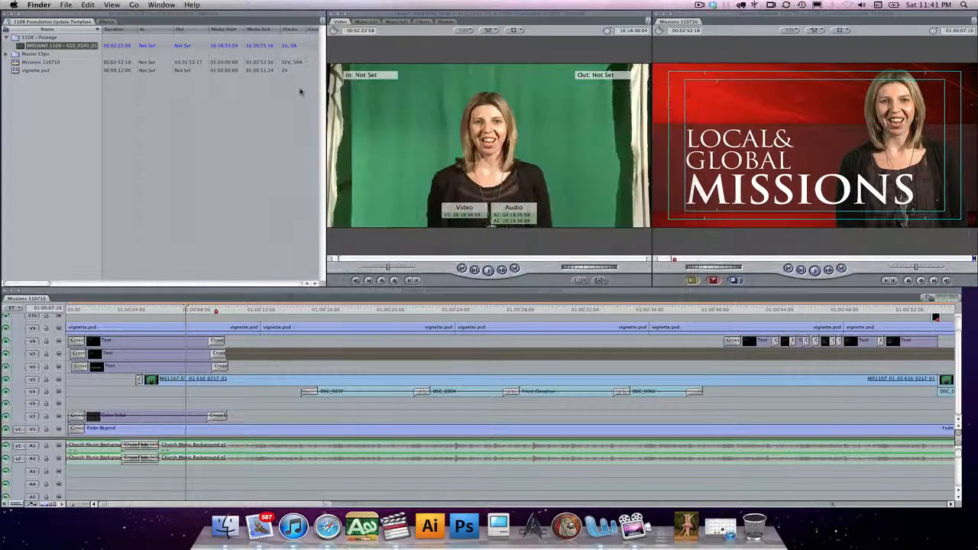
click(40, 119)
click(94, 145)
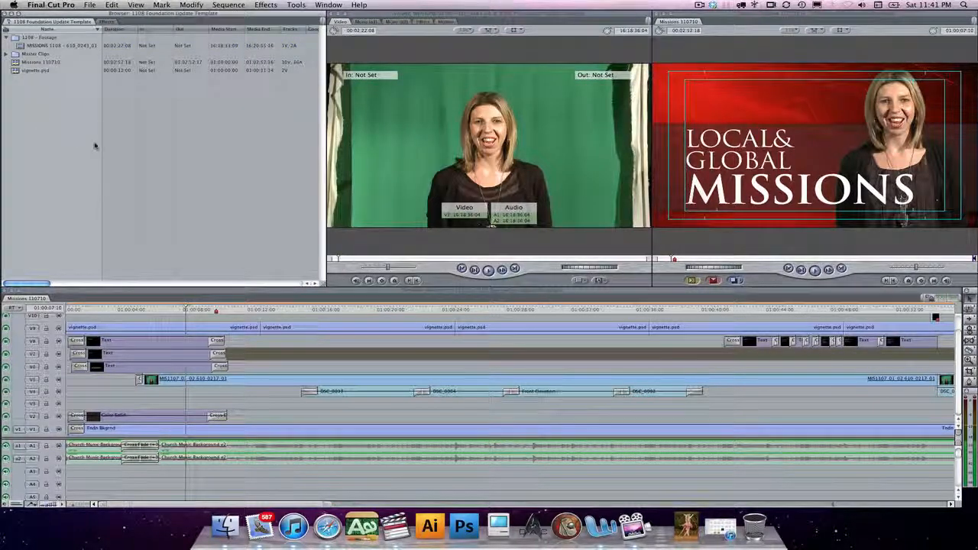